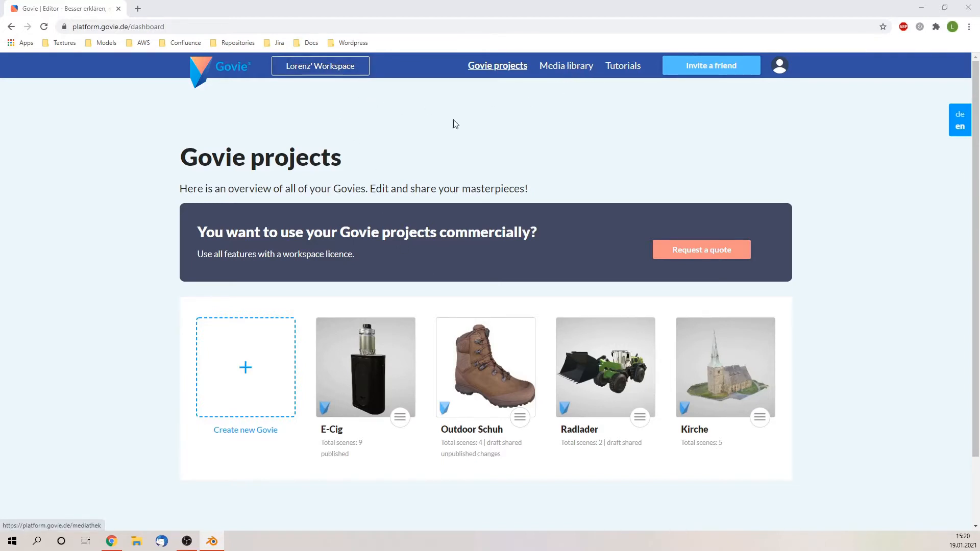
# - Switch to the Govie Tutorials workspace, look over its workspace settings and return to the project overview
pyautogui.click(351, 72)
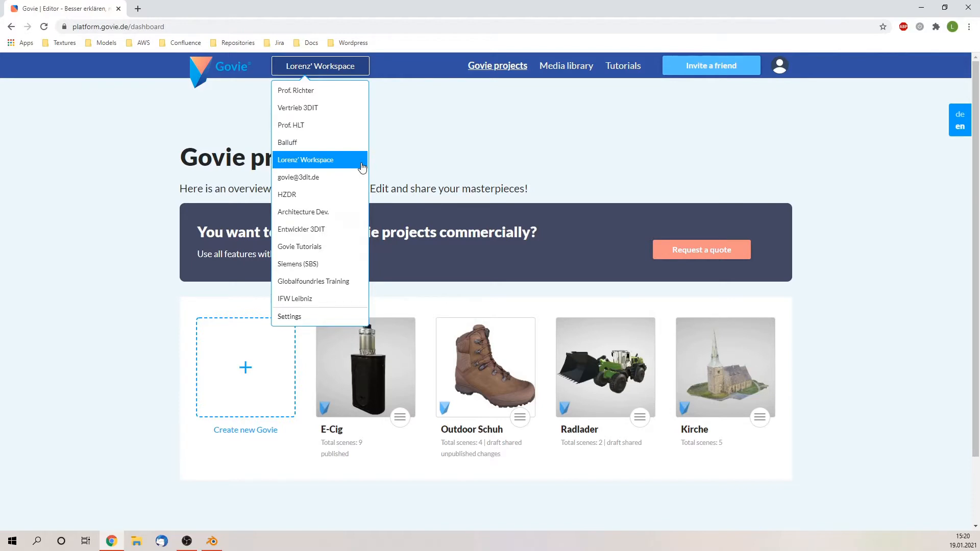
pyautogui.click(317, 246)
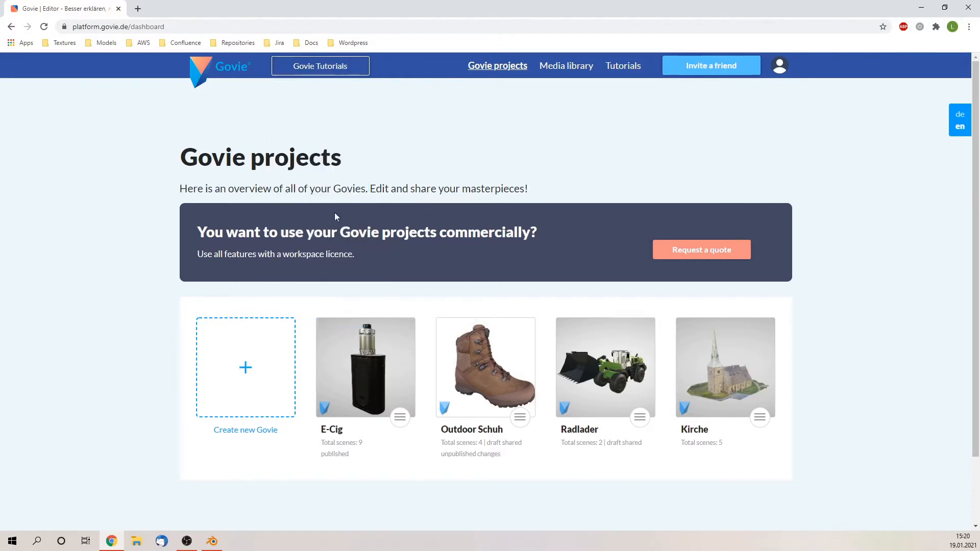
pyautogui.click(357, 71)
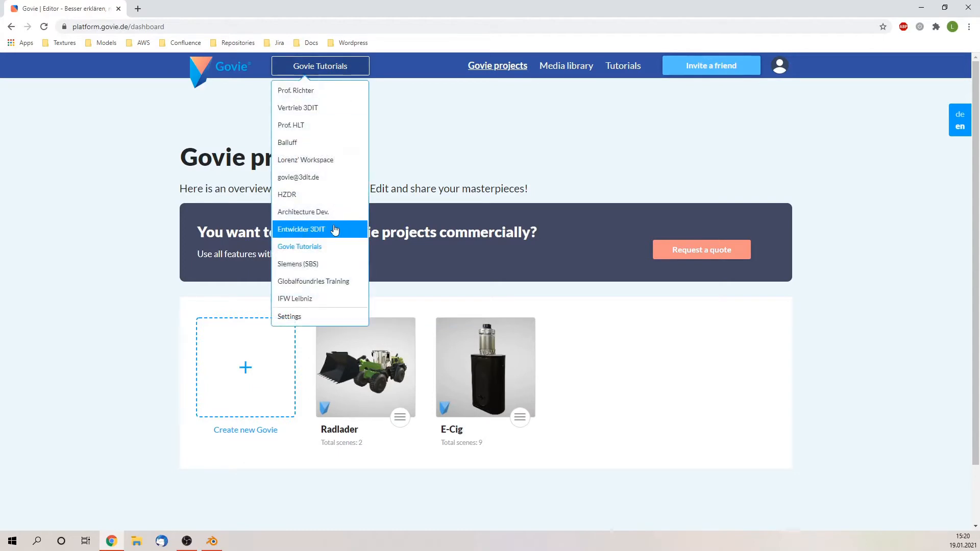
pyautogui.click(321, 316)
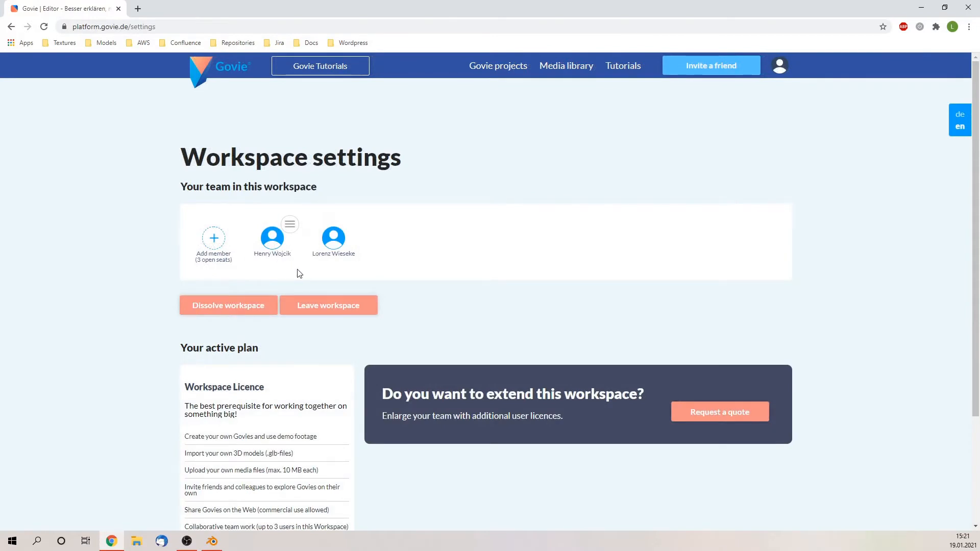
pyautogui.click(500, 71)
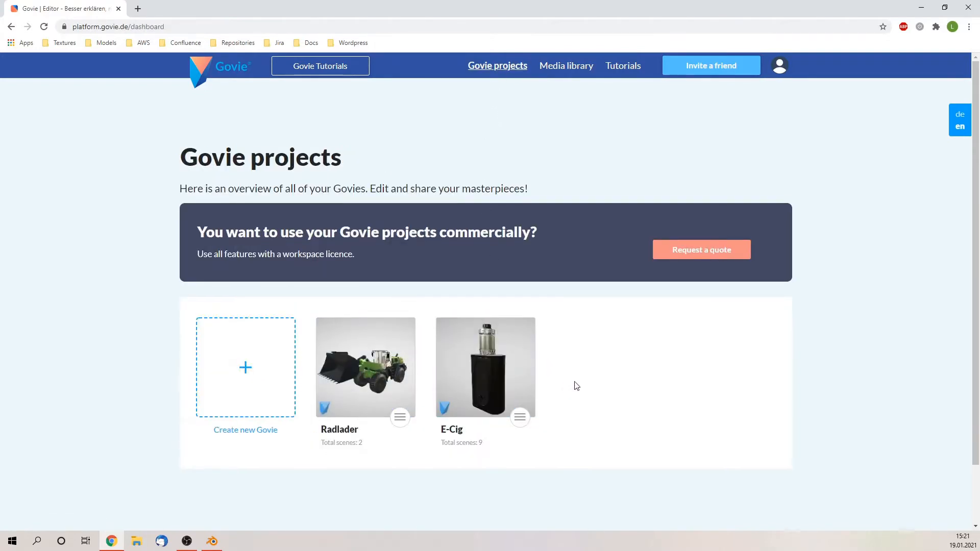
# - View the draft of the E-Cig project and rotate its 3D model
pyautogui.scroll(-2, 571, 385)
pyautogui.click(520, 350)
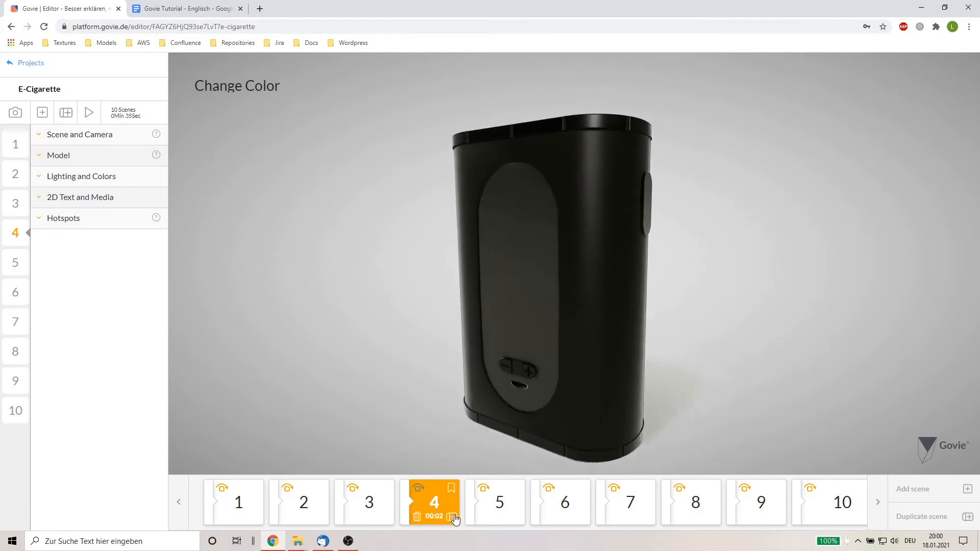
pyautogui.click(455, 519)
pyautogui.click(79, 135)
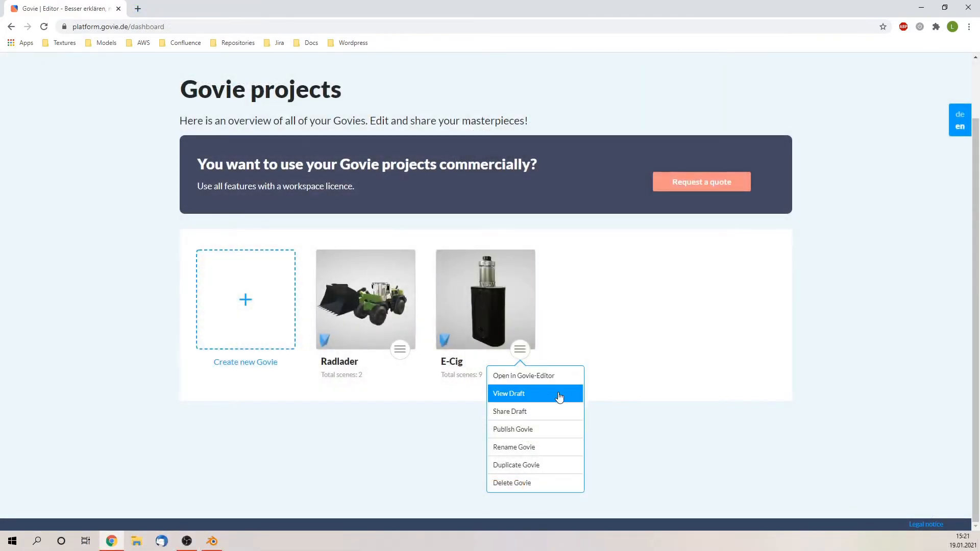
pyautogui.click(559, 395)
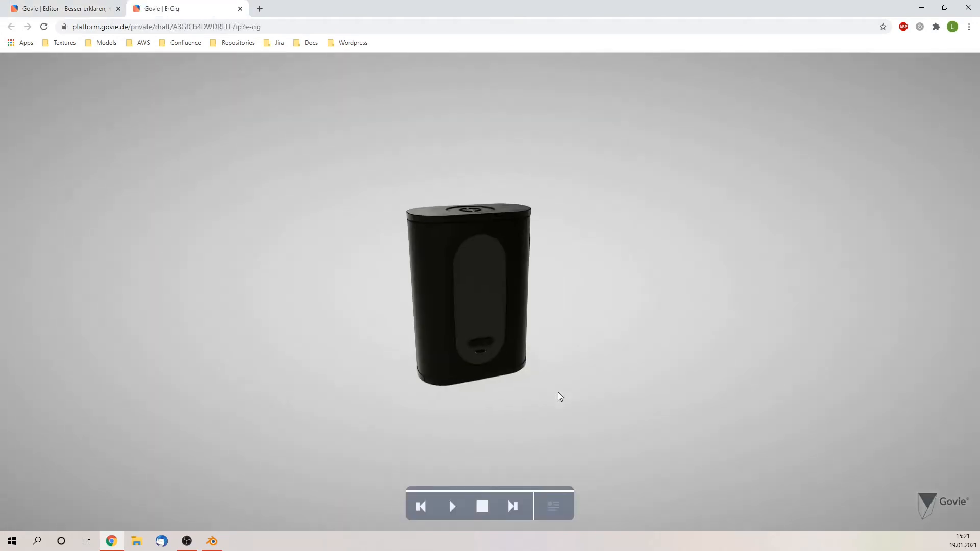
pyautogui.moveTo(558, 393); pyautogui.dragTo(629, 392)
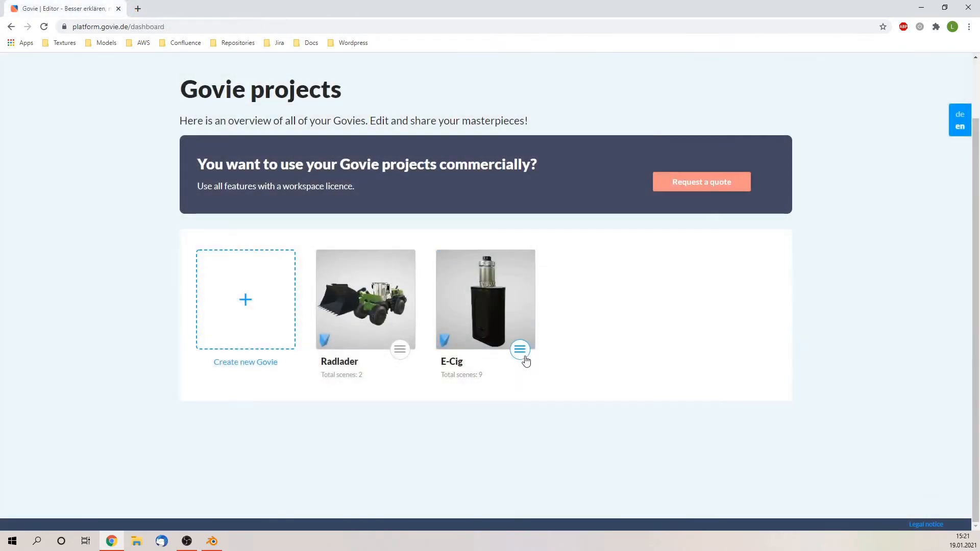
# - Open the draft sharing options of the E-Cig project and copy the share link to the clipboard
pyautogui.click(525, 359)
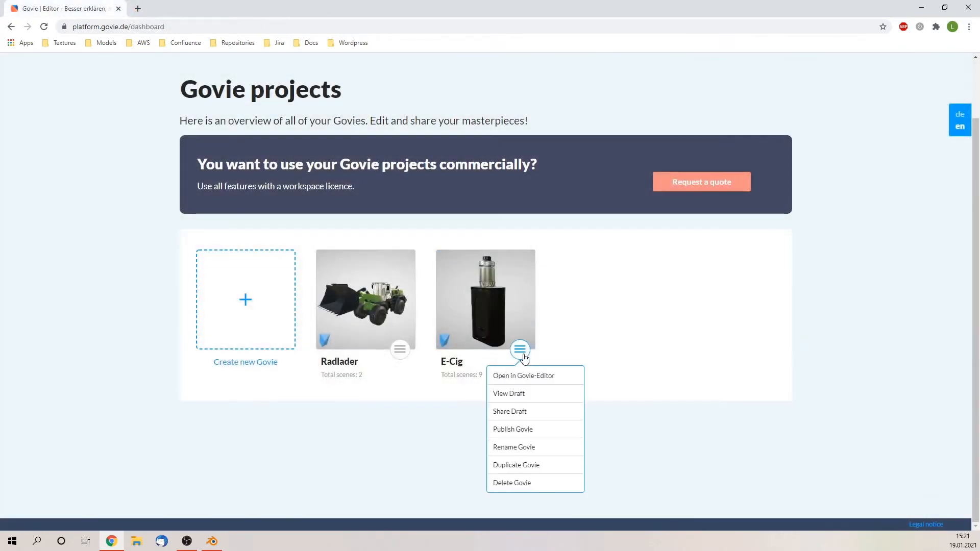
pyautogui.click(551, 421)
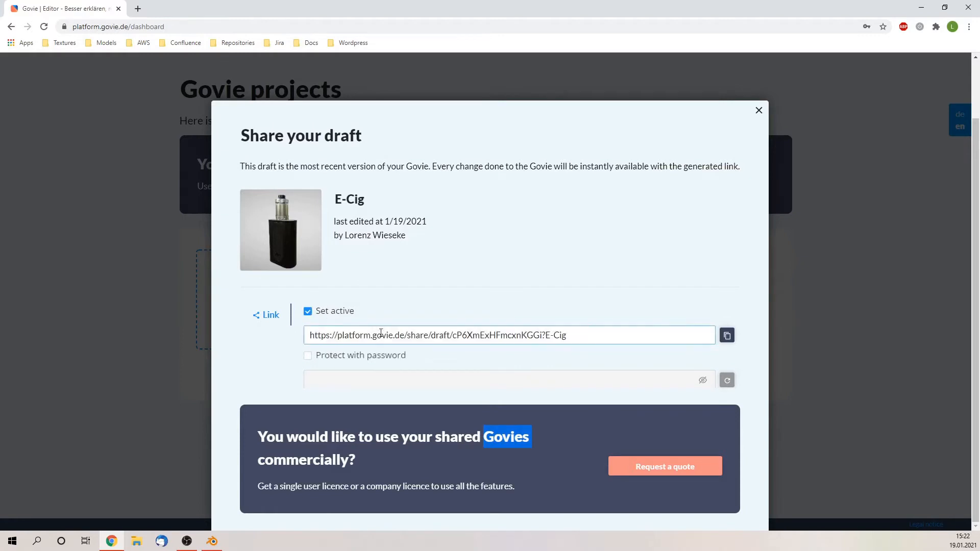
pyautogui.click(727, 335)
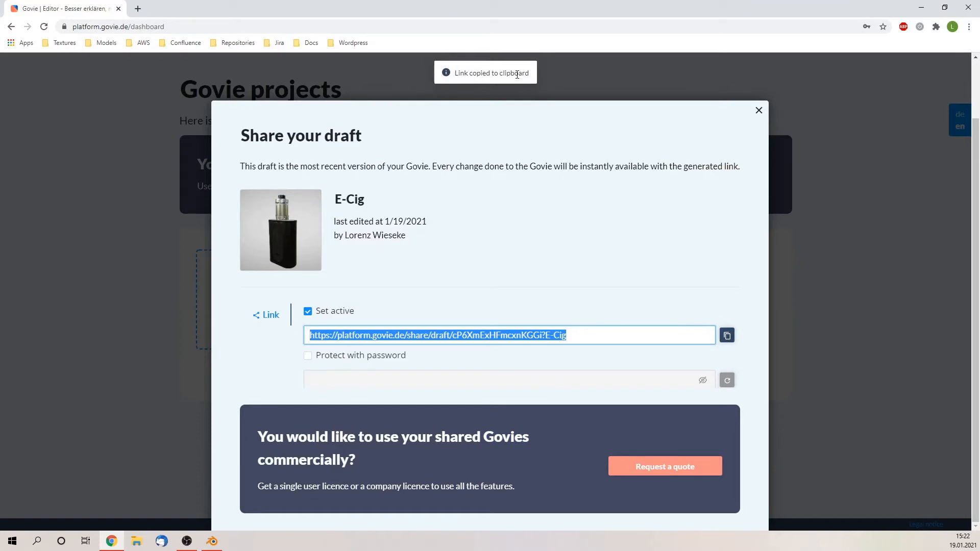
# - Enable password protection for the shared E-Cig draft link and close the sharing options
pyautogui.click(308, 356)
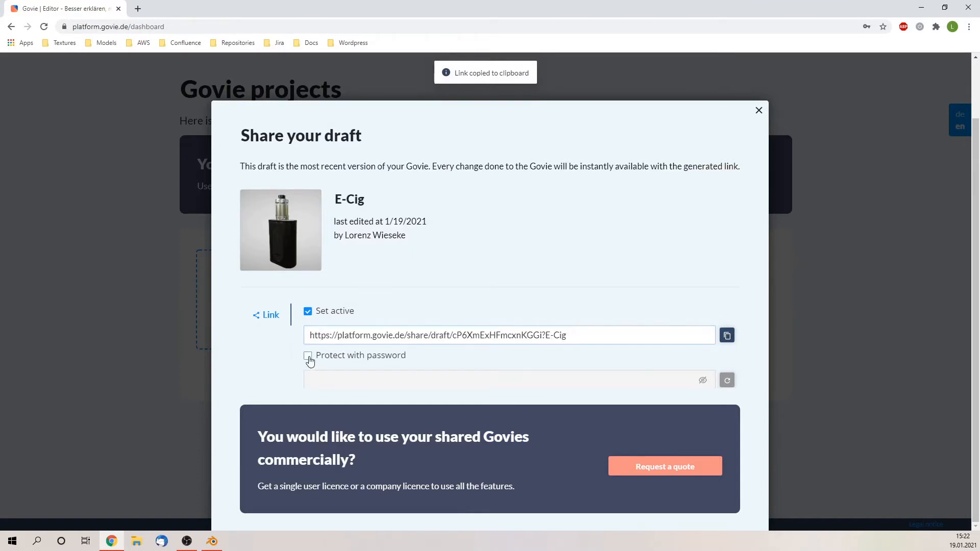
pyautogui.click(308, 356)
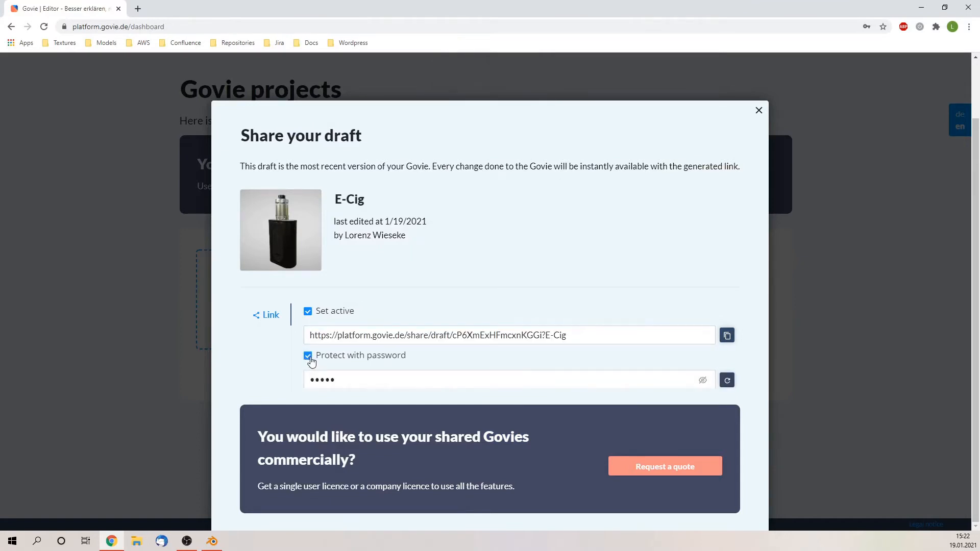
pyautogui.click(348, 378)
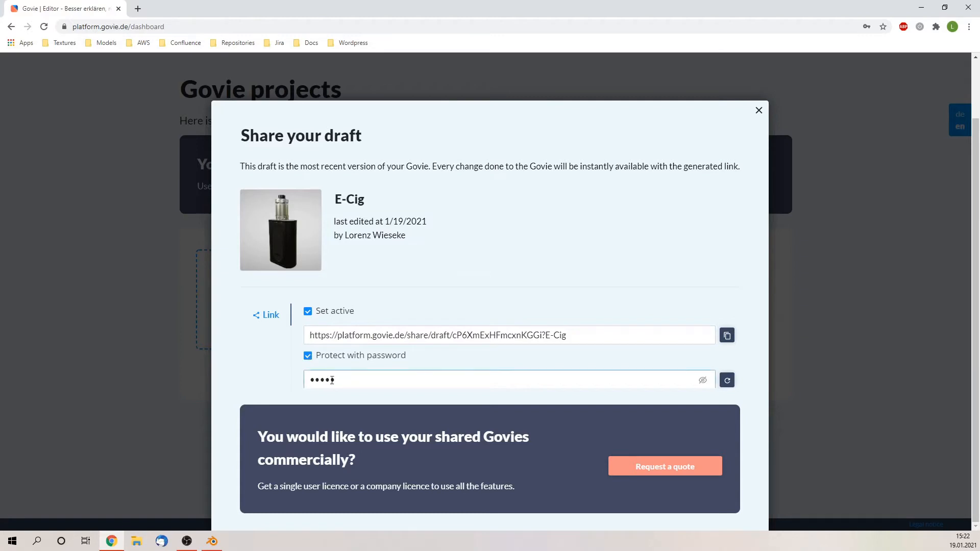
pyautogui.scroll(-1, 755, 394)
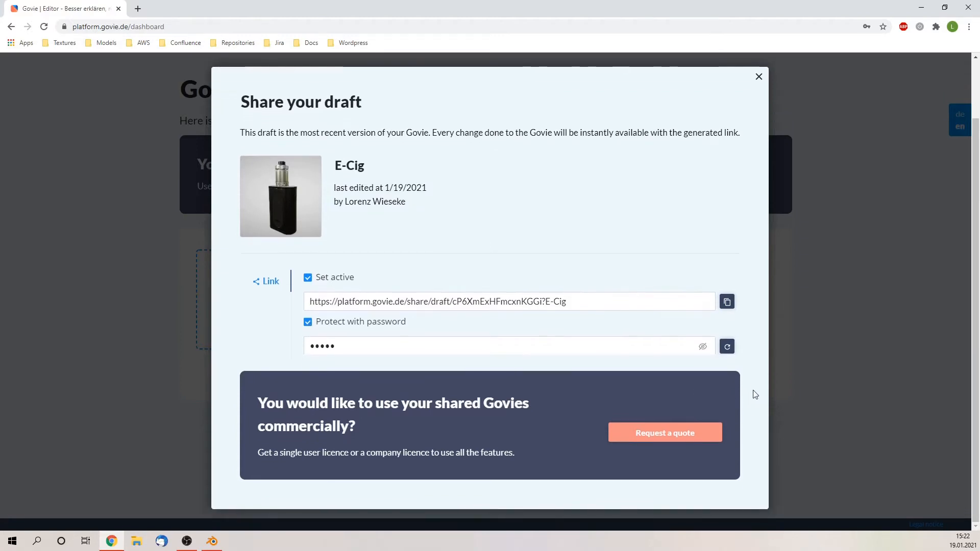
pyautogui.click(836, 385)
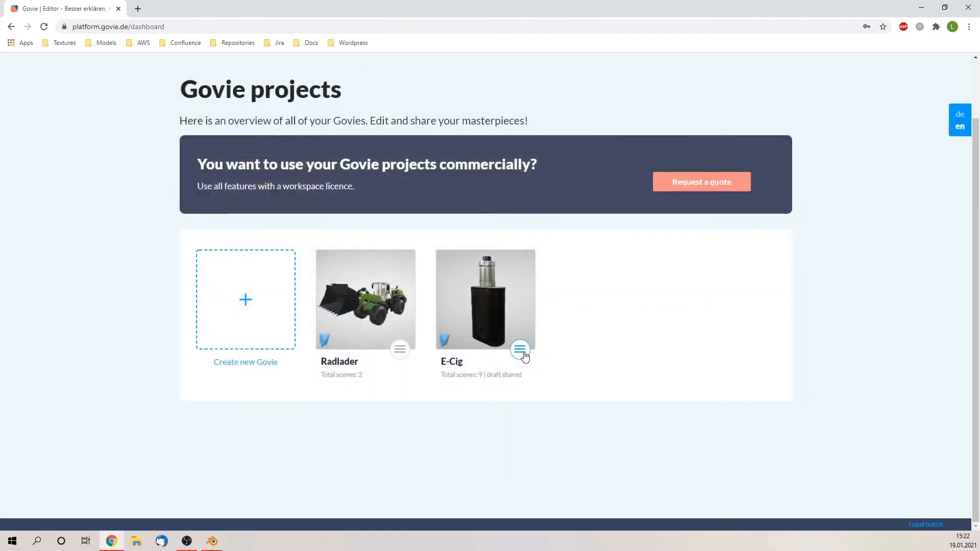
# - Publish the E-Cig project with an updated snapshot and display its web page embed code
pyautogui.click(524, 354)
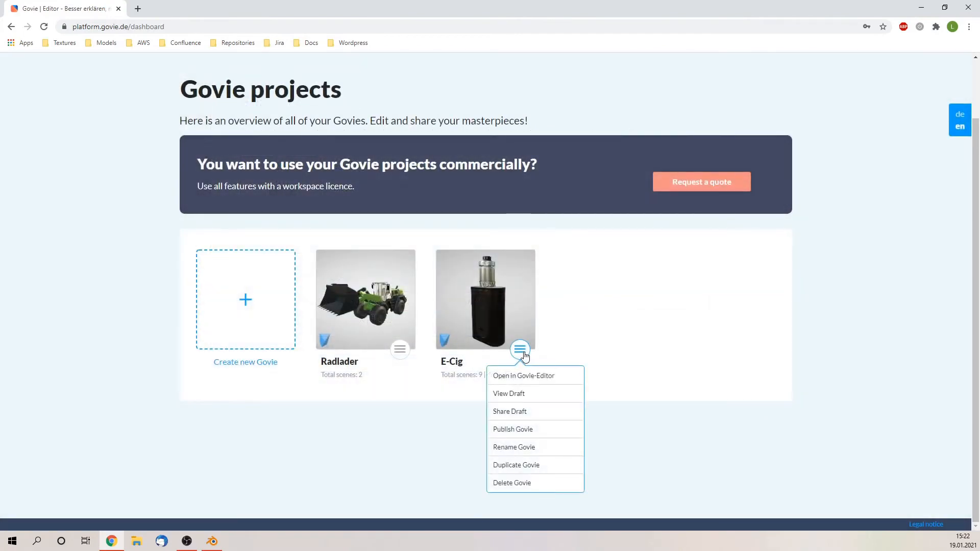
pyautogui.click(535, 430)
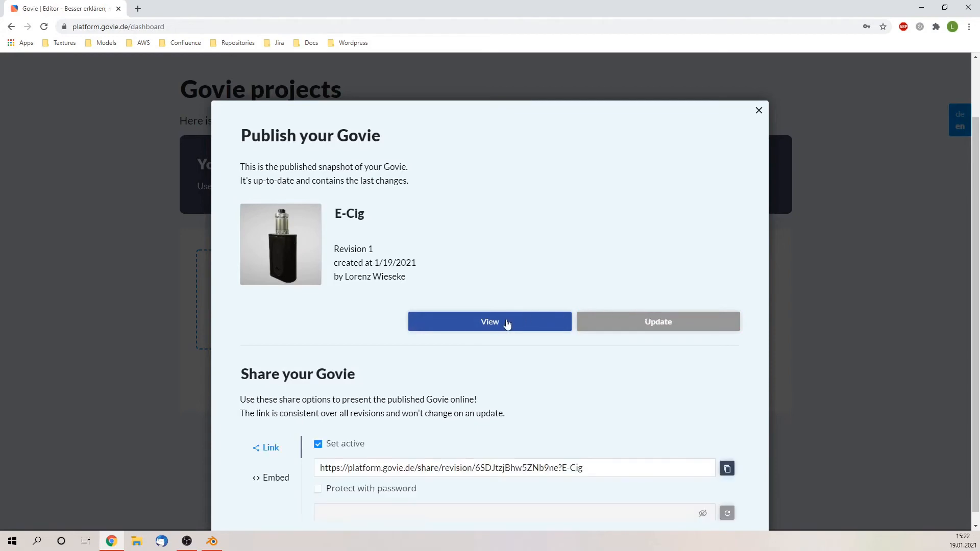
pyautogui.click(675, 326)
pyautogui.scroll(-3, 576, 390)
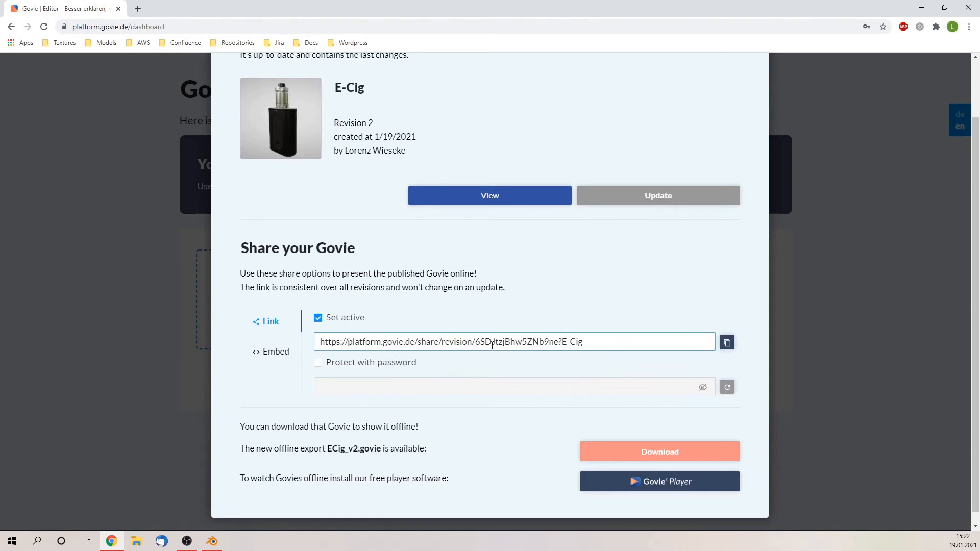
pyautogui.click(272, 355)
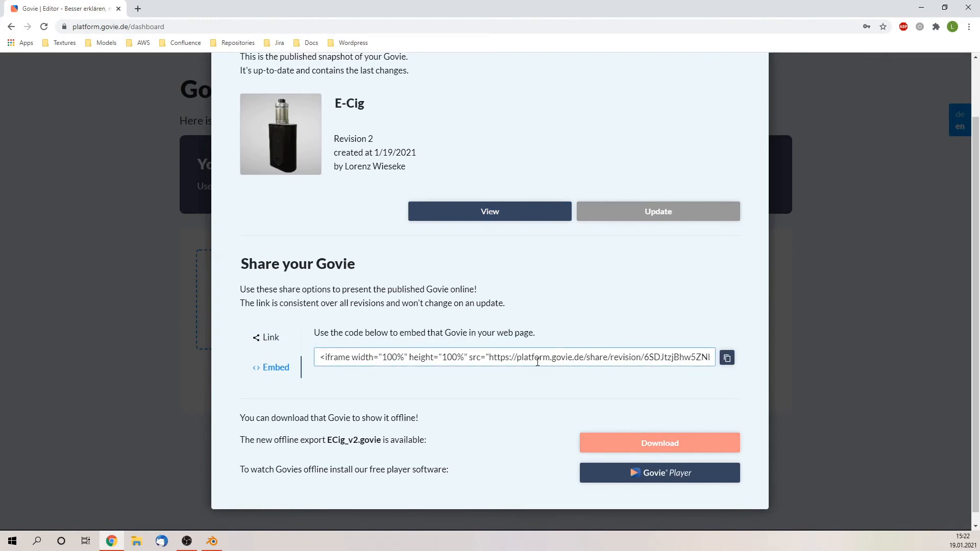
# - Download the offline export ECig_v2.govie to the Downloads folder and follow the link to the Govie Player software
pyautogui.click(605, 442)
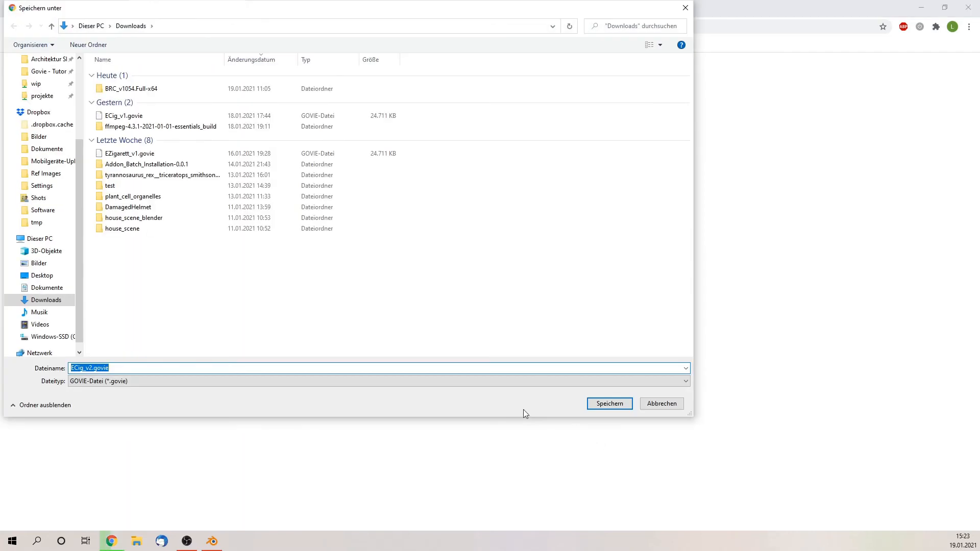
pyautogui.click(608, 404)
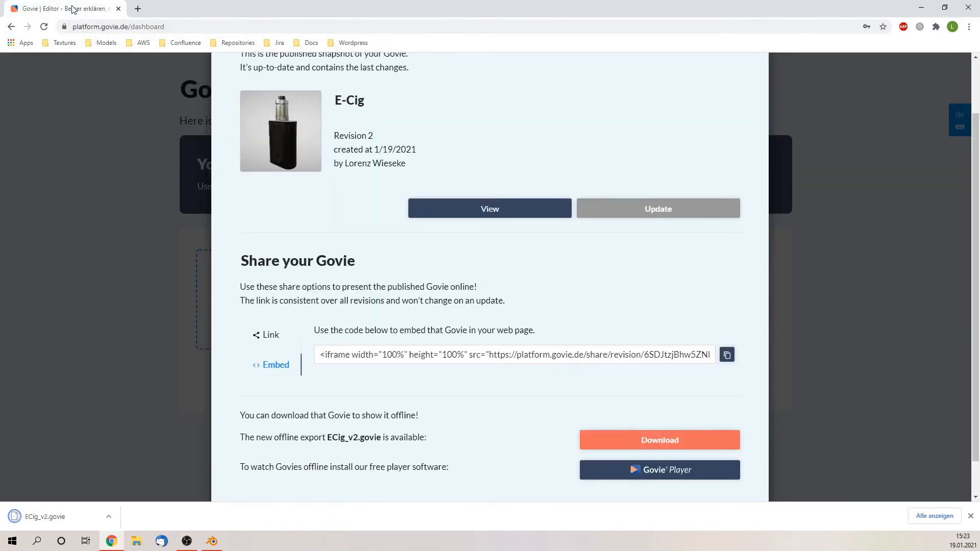
pyautogui.click(652, 470)
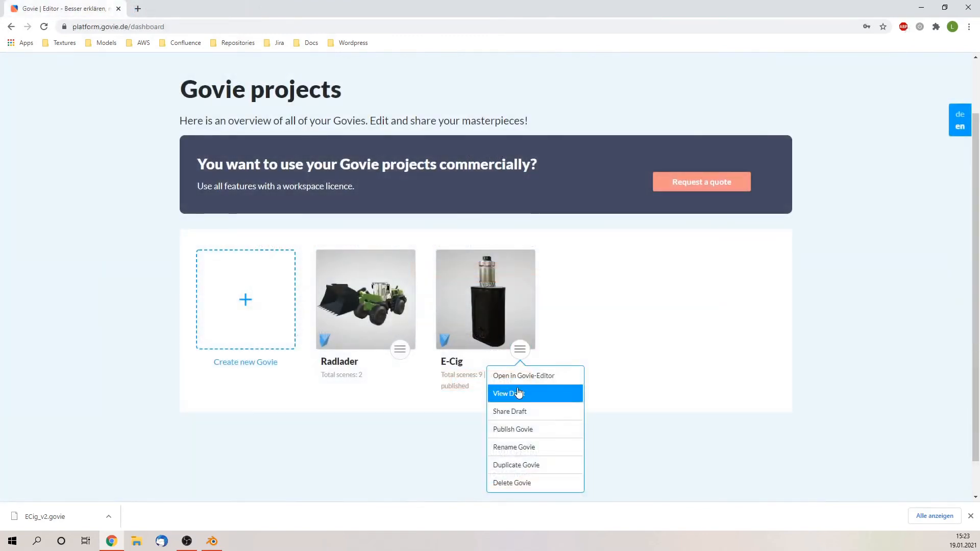
# - Rename the E-Cig project as "E-Cigarette" and give it the project description "a description"
pyautogui.click(515, 447)
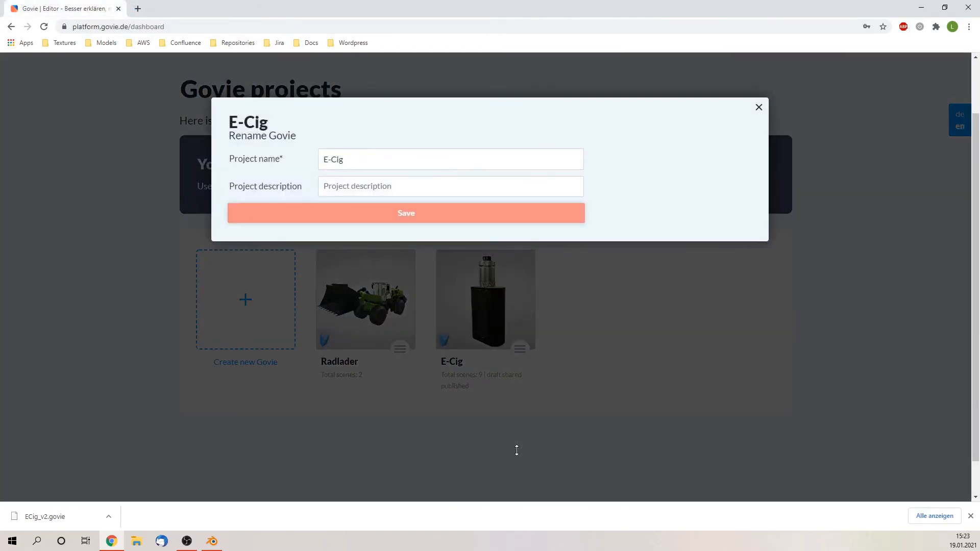
pyautogui.click(395, 165)
pyautogui.write('arette')
pyautogui.press('Tab')
pyautogui.write('a descriptio')
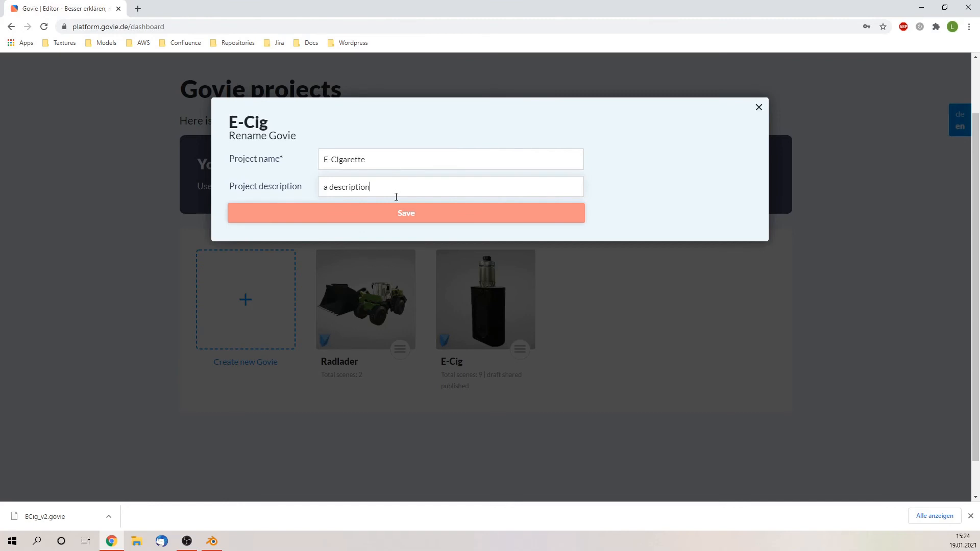
pyautogui.click(396, 215)
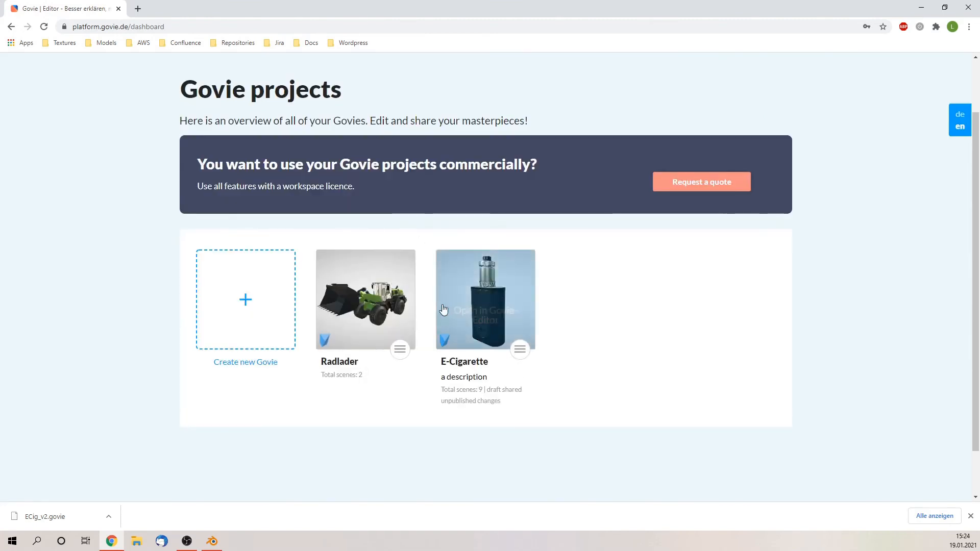
# - Duplicate the E-Cigarette project within the current workspace with the Copy option, after trying the Copy to and Move to options
pyautogui.click(520, 350)
pyautogui.click(541, 466)
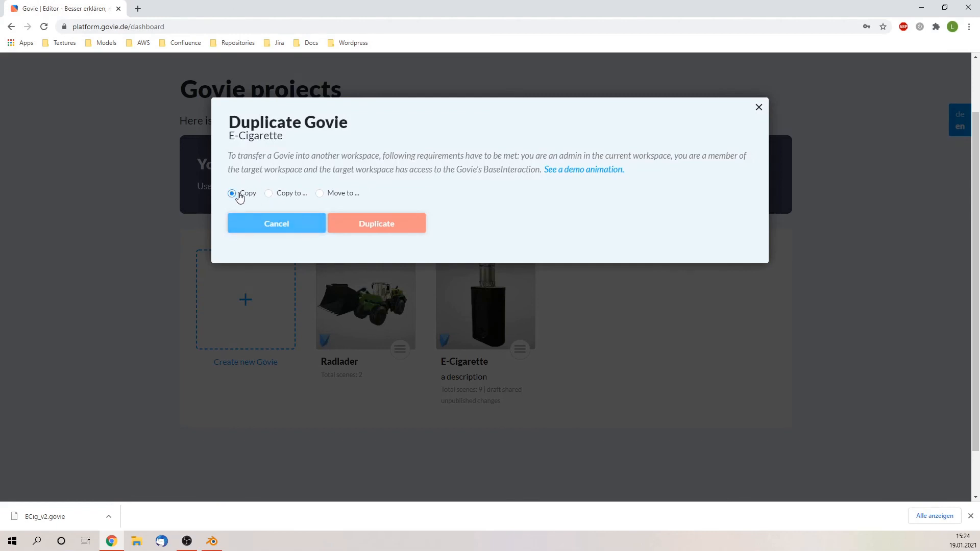
pyautogui.click(294, 195)
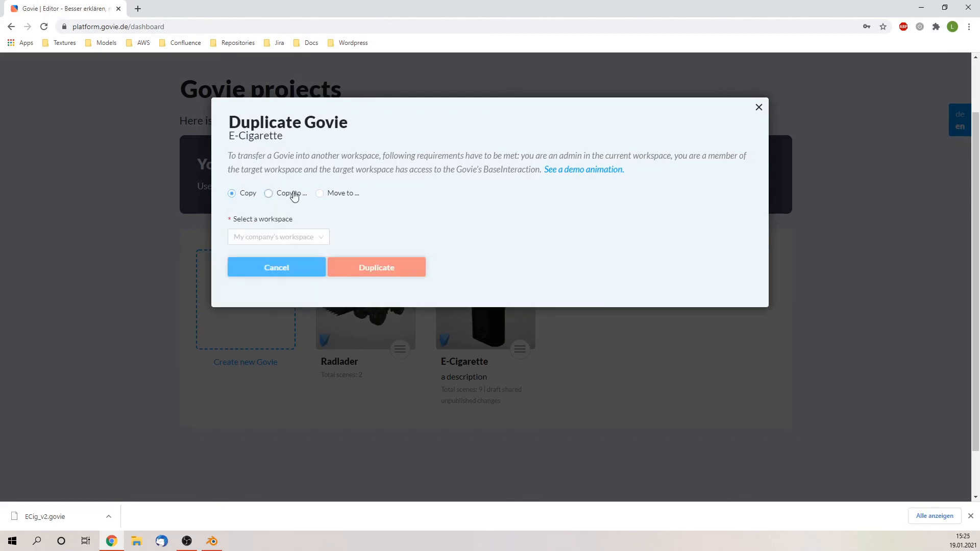
pyautogui.click(300, 240)
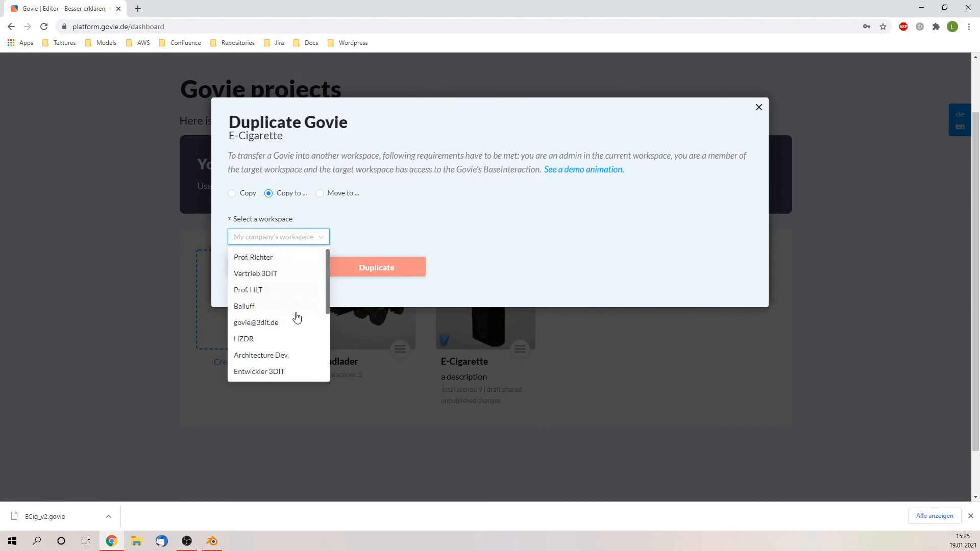
pyautogui.click(291, 197)
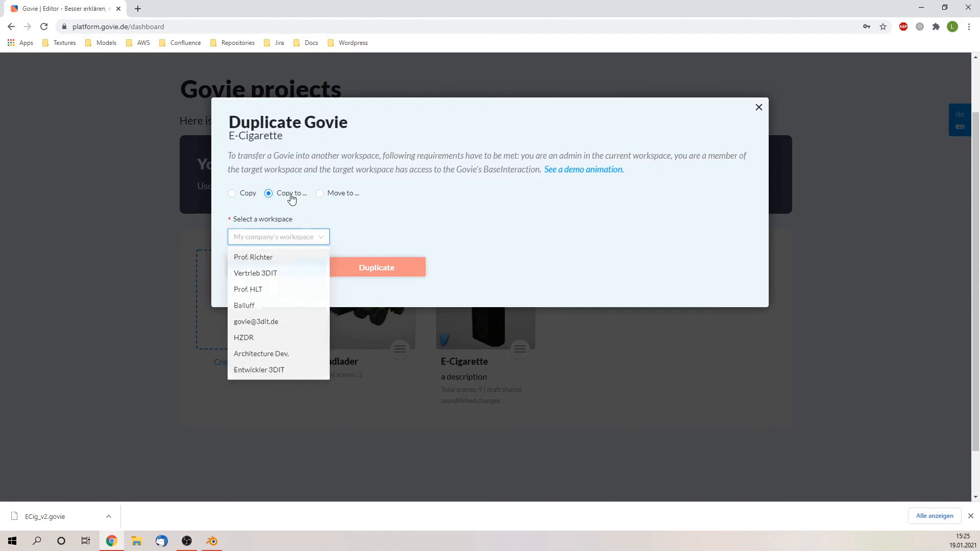
pyautogui.click(337, 197)
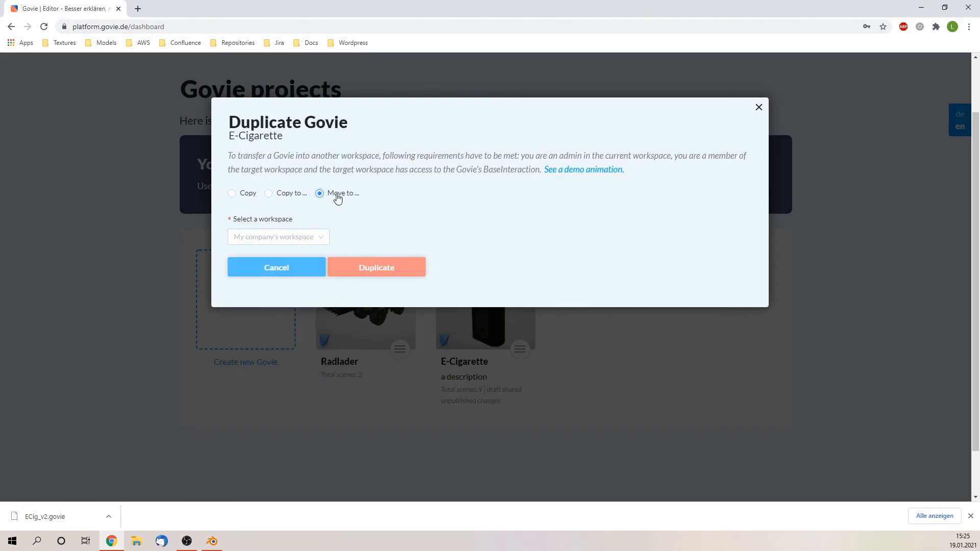
pyautogui.click(248, 199)
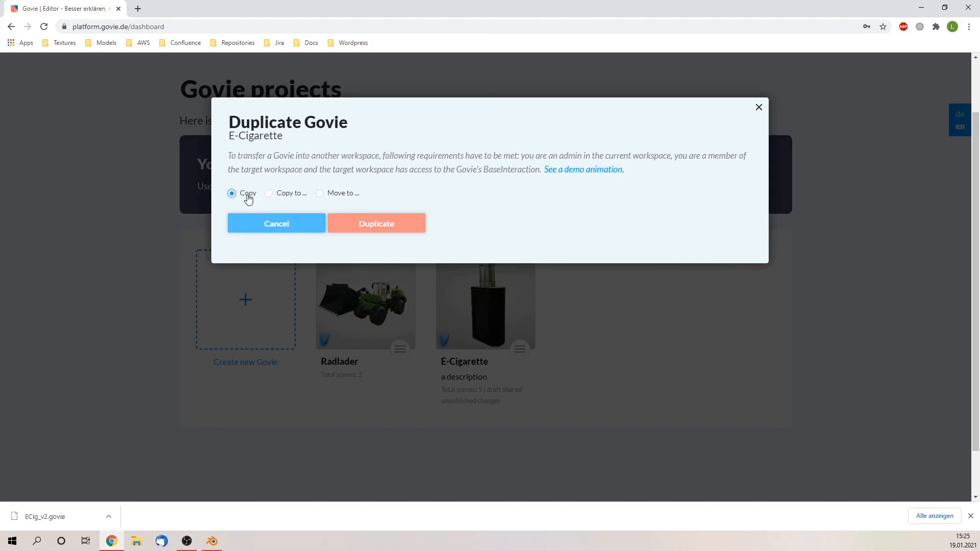
pyautogui.click(376, 223)
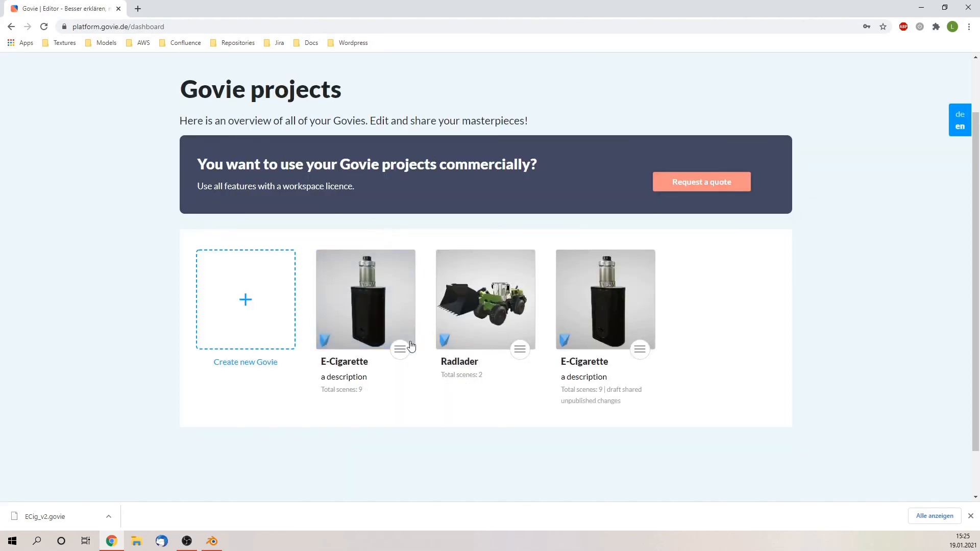
# - Delete the duplicated E-Cigarette project that has no shared draft and confirm the deletion
pyautogui.click(401, 352)
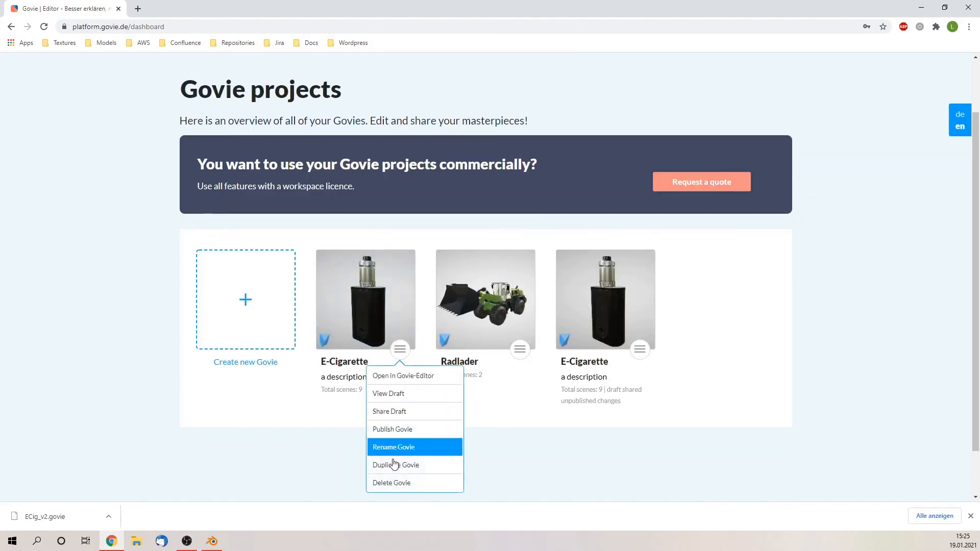
pyautogui.click(397, 483)
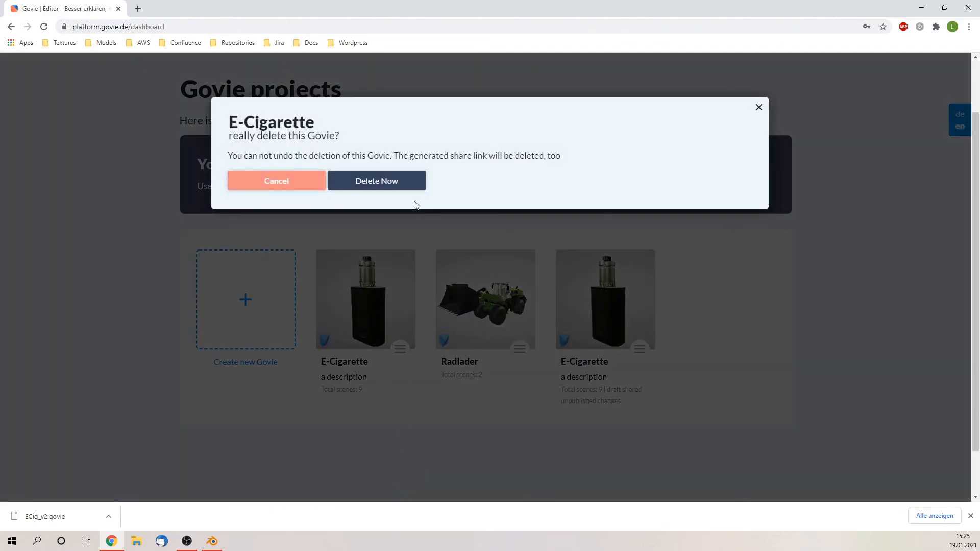
pyautogui.click(411, 181)
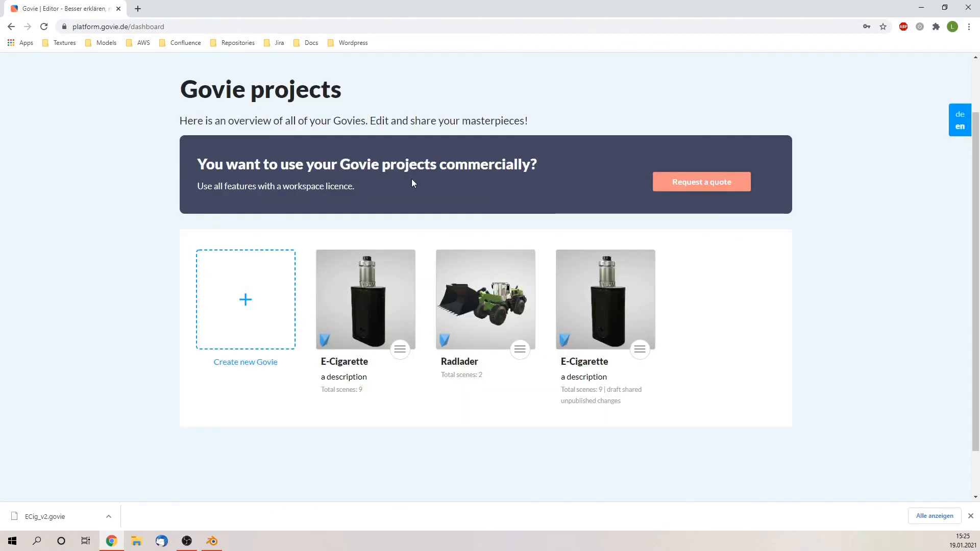